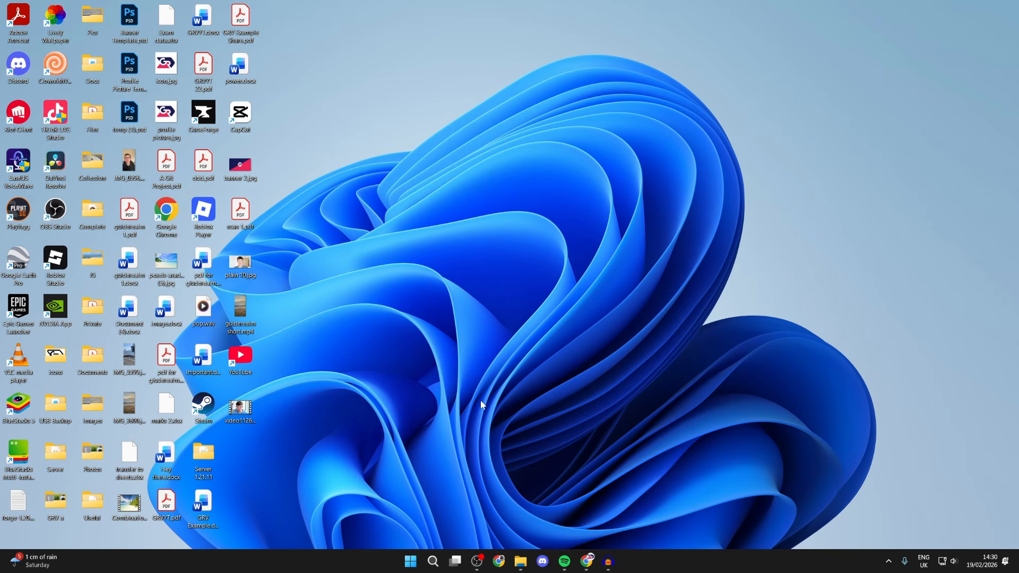
Step: Open Device Manager and examine the Realtek USB Audio speakers among the audio inputs and outputs, and close it
click(433, 562)
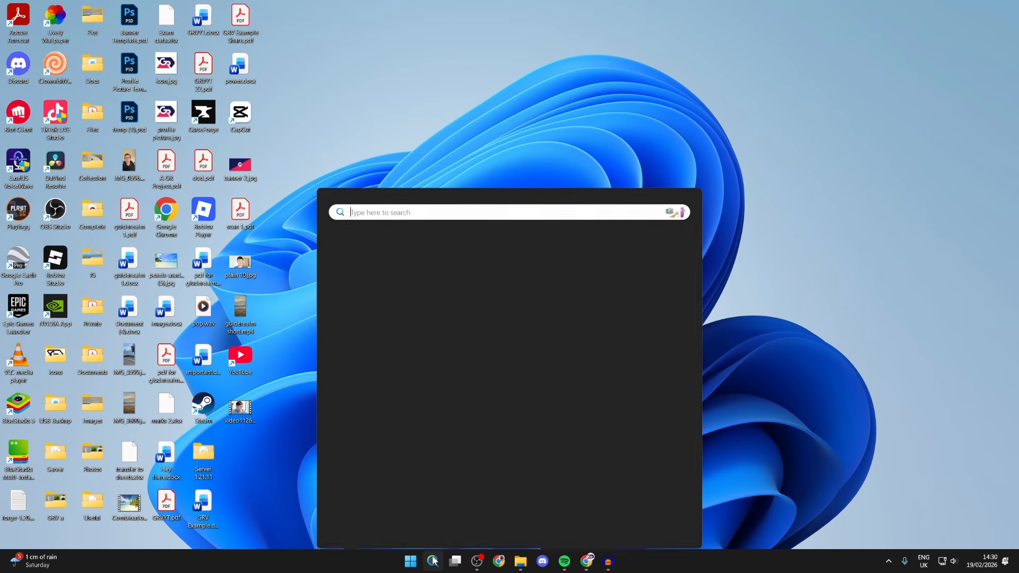
text(device manager)
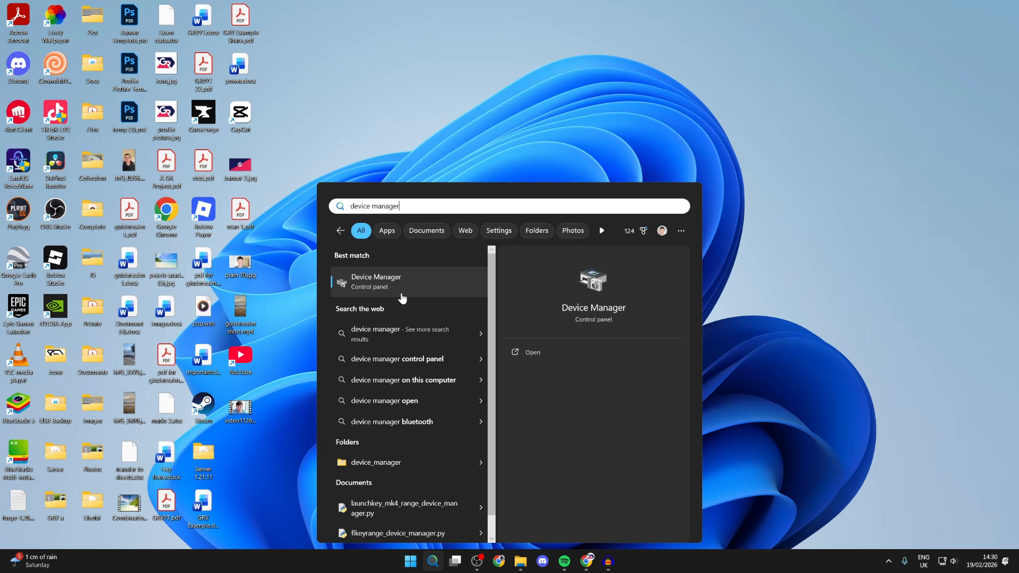
click(391, 289)
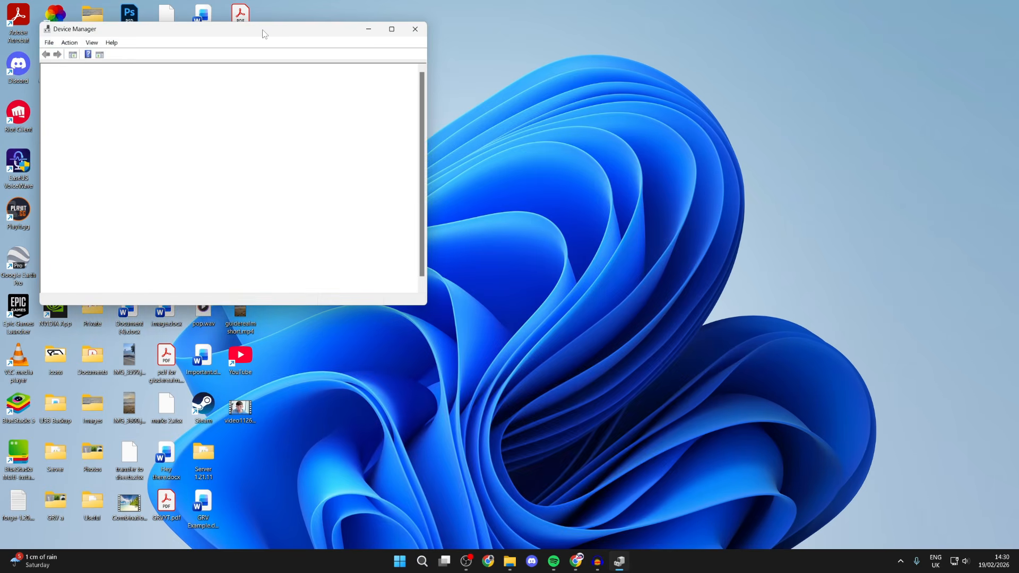
drag(264, 34, 537, 143)
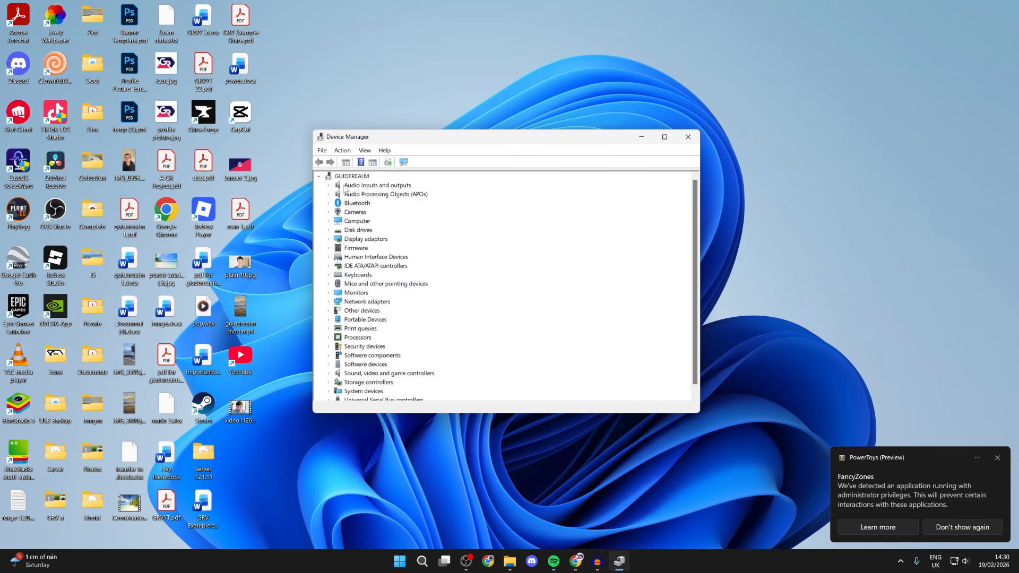
click(328, 185)
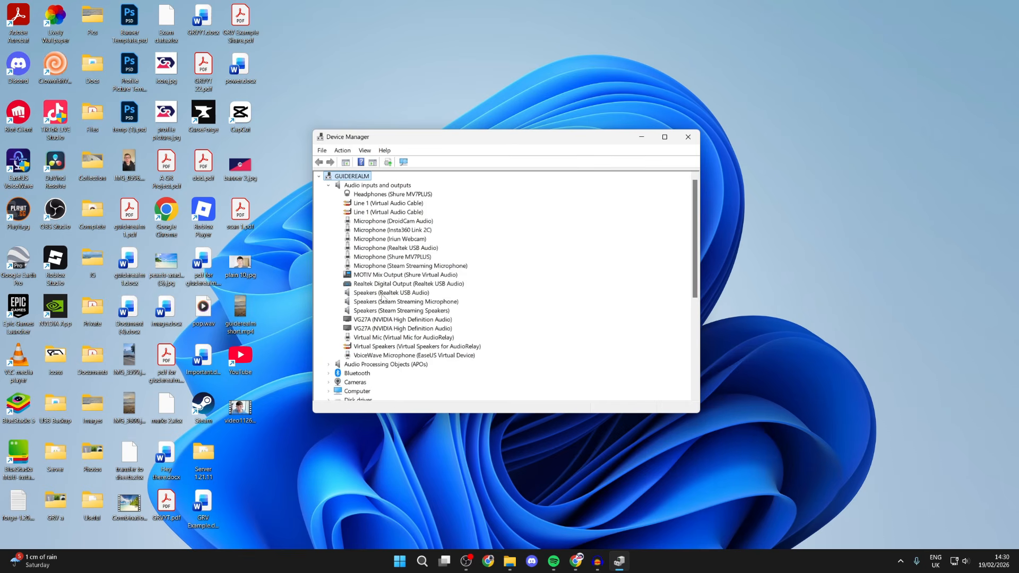
click(392, 293)
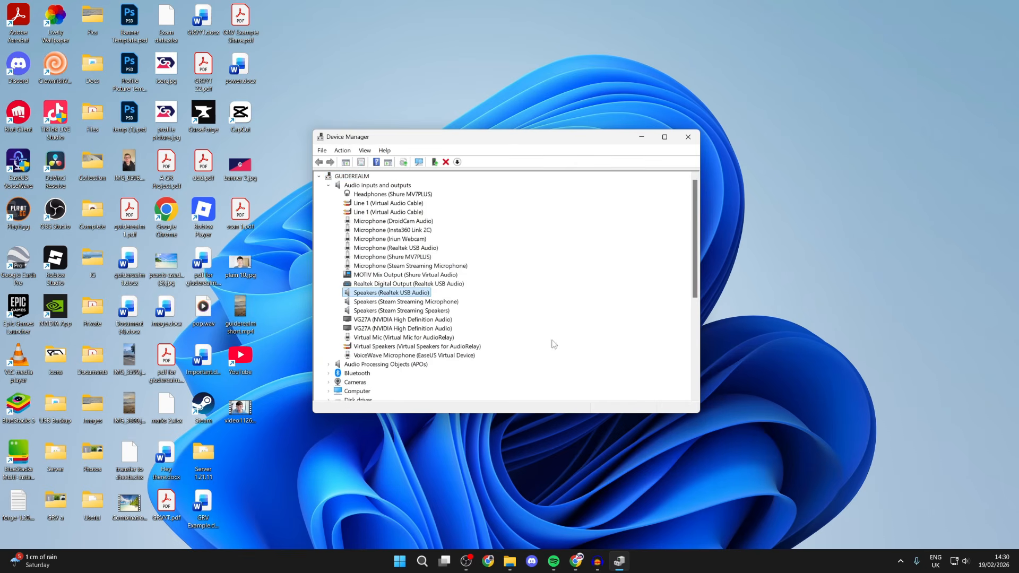
click(688, 137)
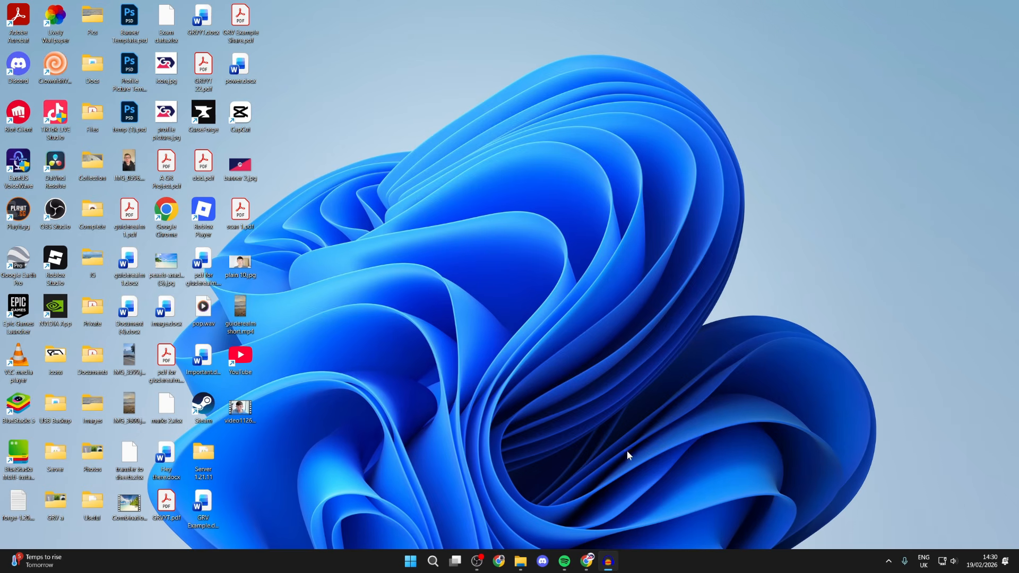
Step: Switch to Chrome, search Google for "realtek" and open the official Realtek website
click(587, 561)
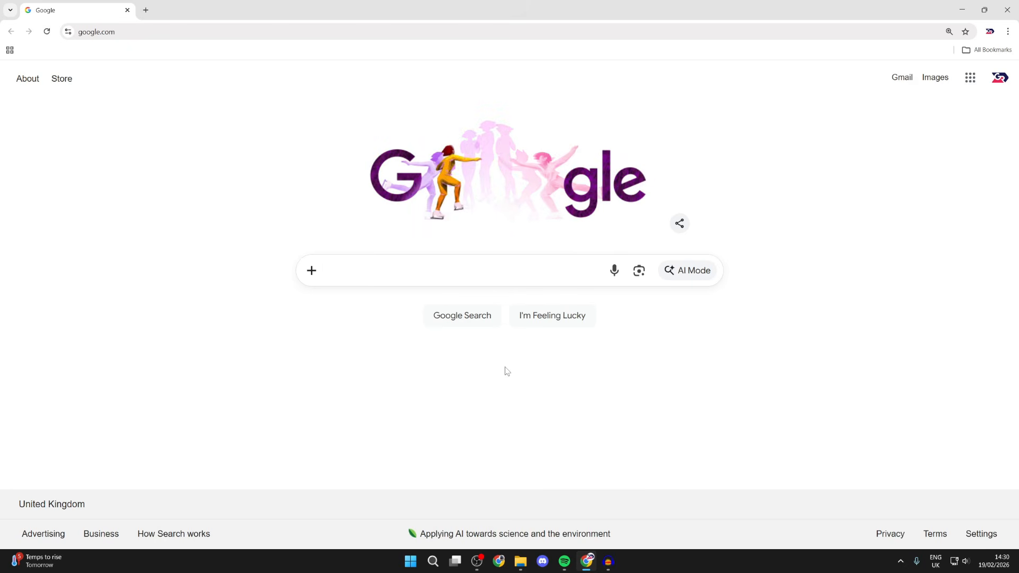
text(realtek)
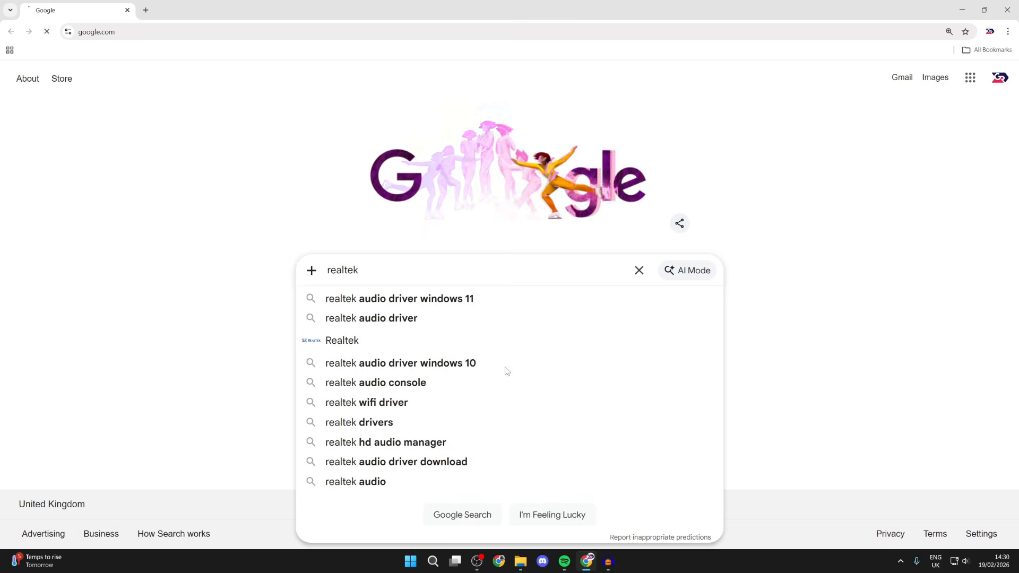
key(Return)
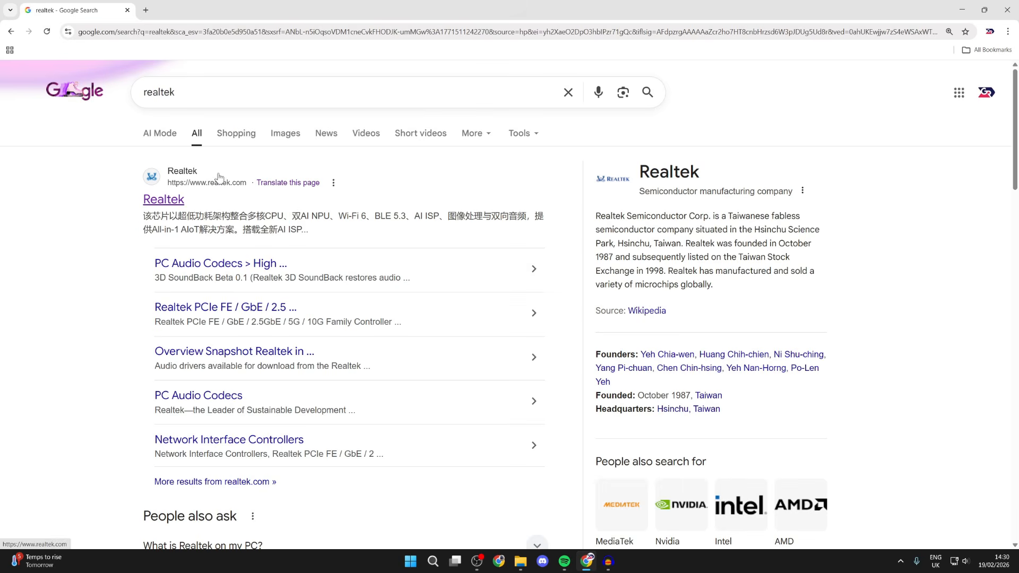
click(164, 201)
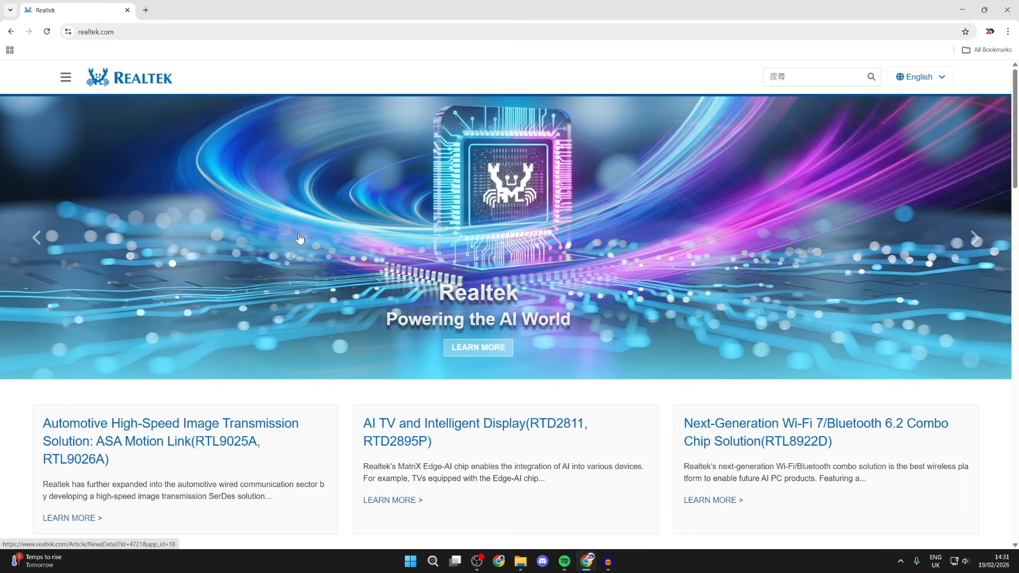
Step: Open the Computer Peripheral ICs downloads page on the Realtek site
click(74, 77)
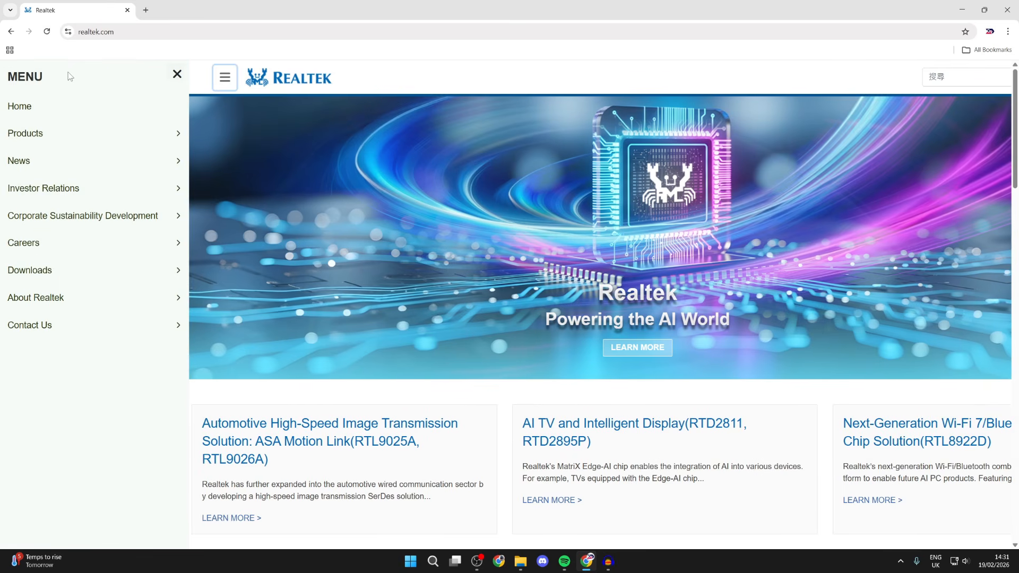
click(50, 282)
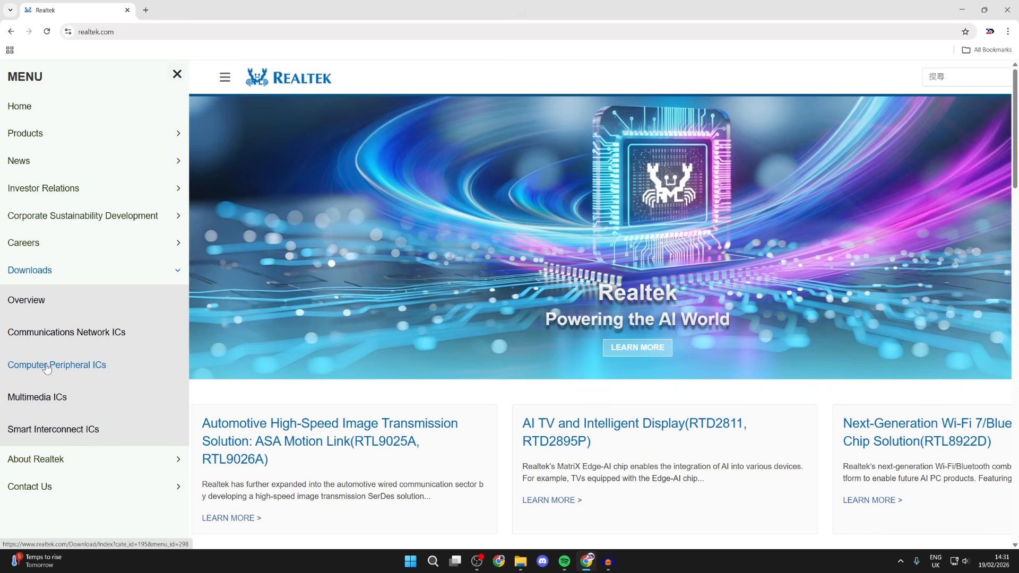
click(62, 371)
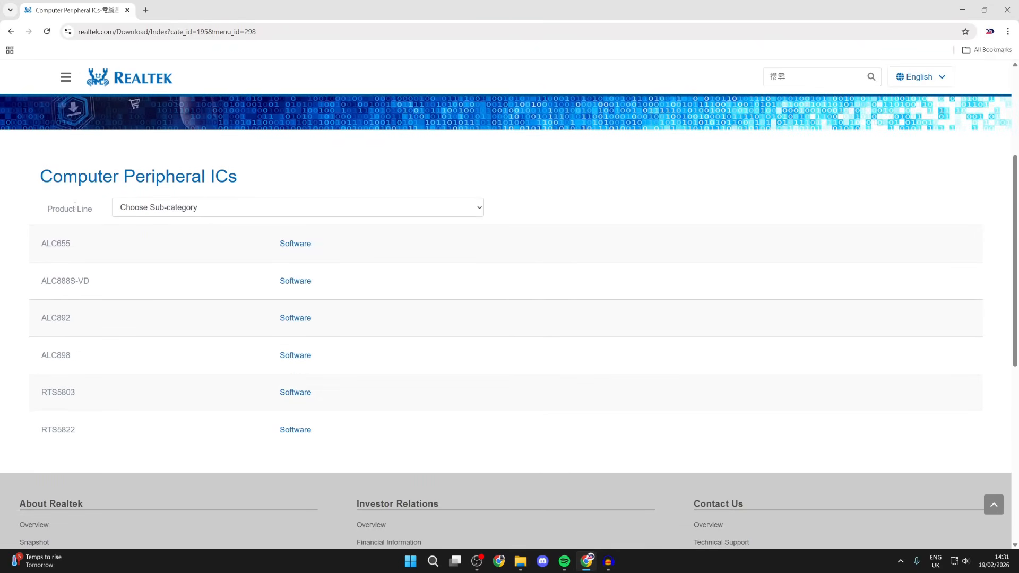
Step: Narrow the product line to PC Audio Codecs and its High Definition Audio Codecs sub-category
drag(49, 209, 118, 211)
click(143, 212)
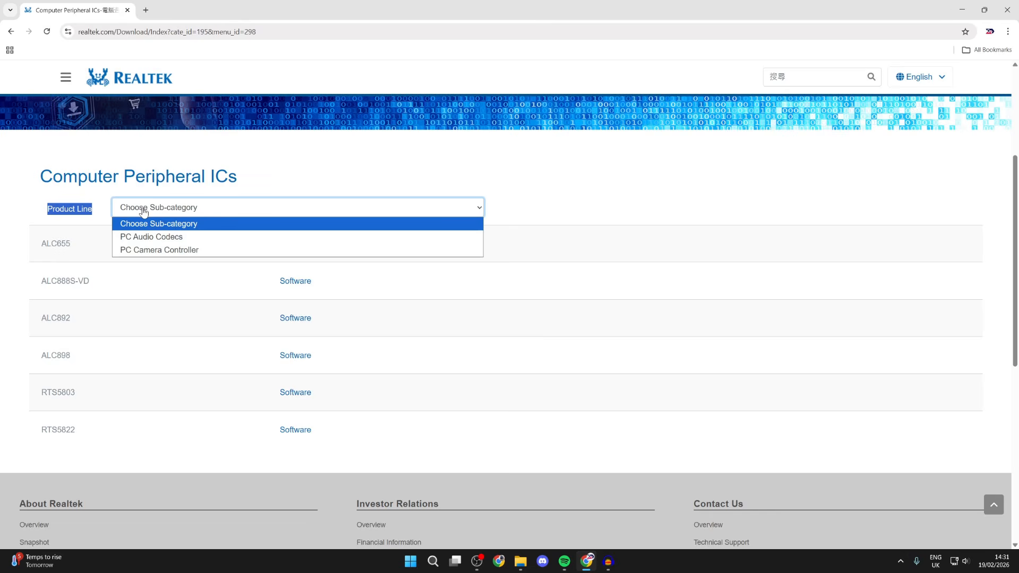
click(160, 237)
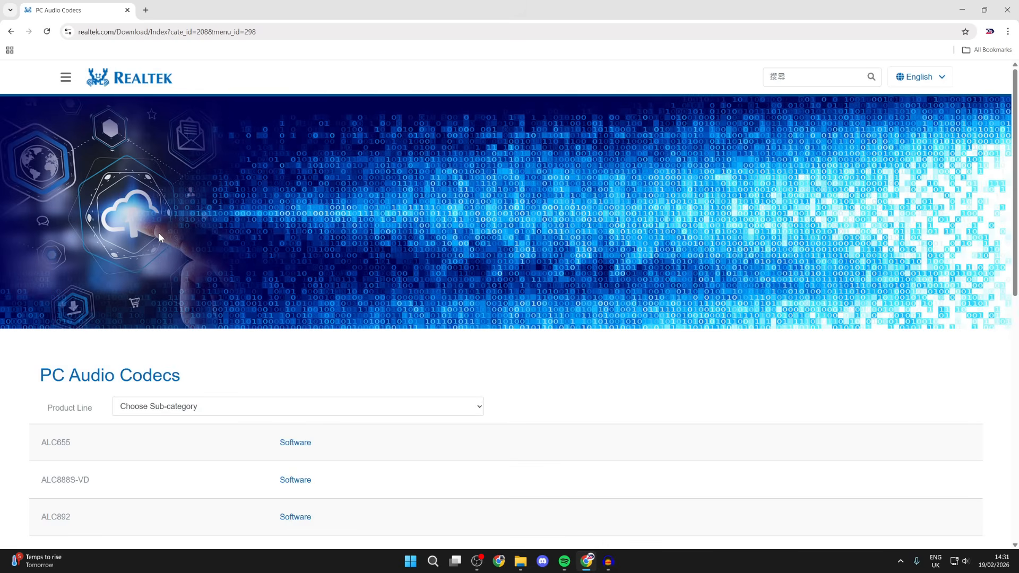
scroll(158, 234, down, 3)
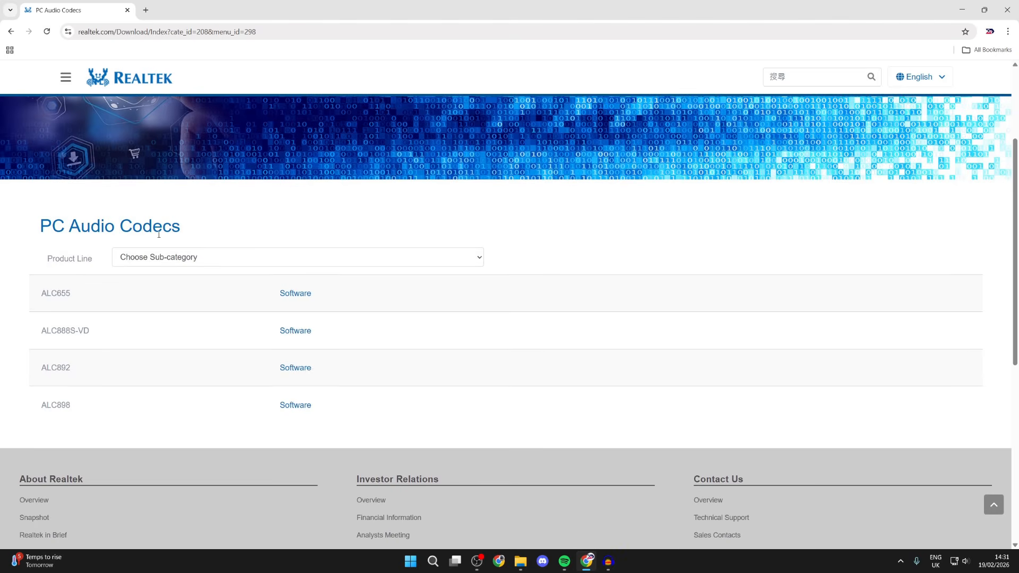
click(169, 260)
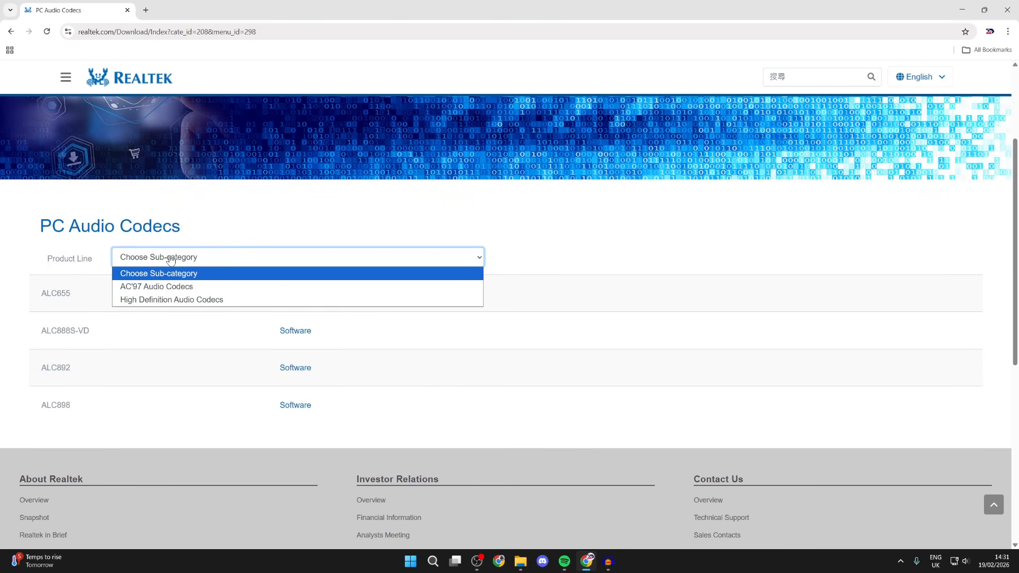
click(214, 300)
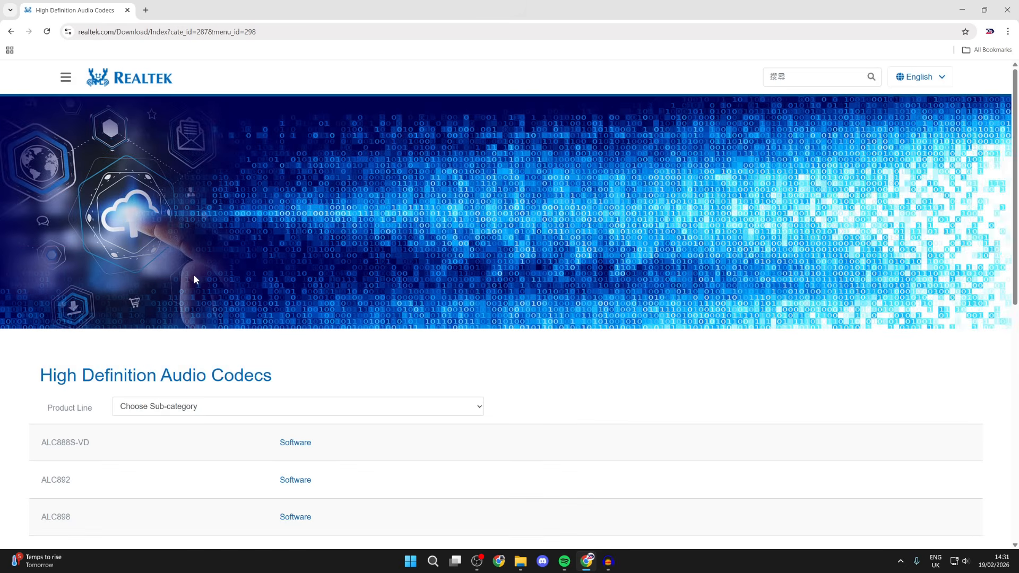
Step: Open the software downloads for the ALC888S-VD codec and review the Windows driver list
scroll(187, 267, down, 2)
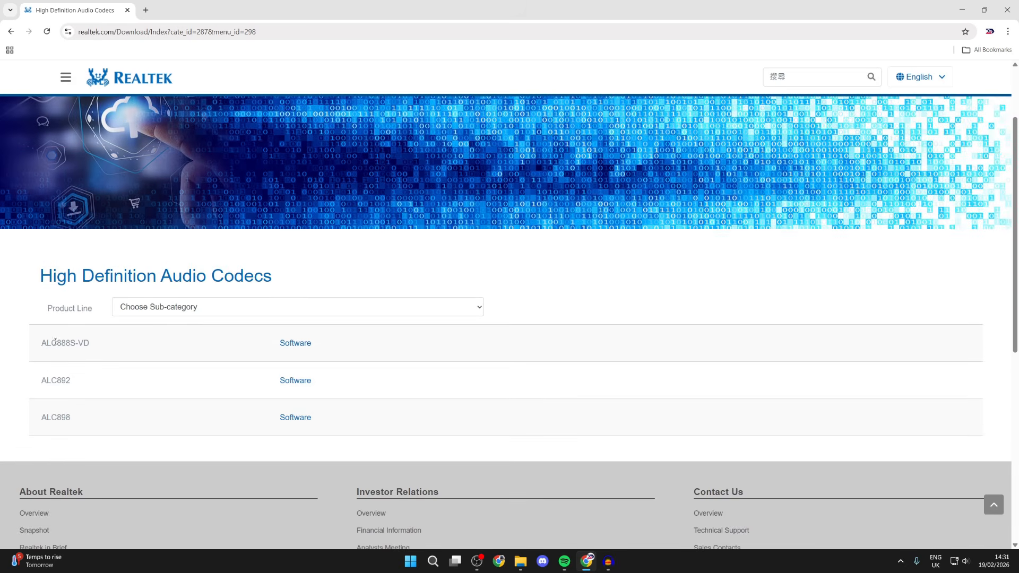
mouse_move(42, 348)
mouse_down()
mouse_move(111, 348)
mouse_move(39, 356)
mouse_up()
click(86, 392)
click(298, 344)
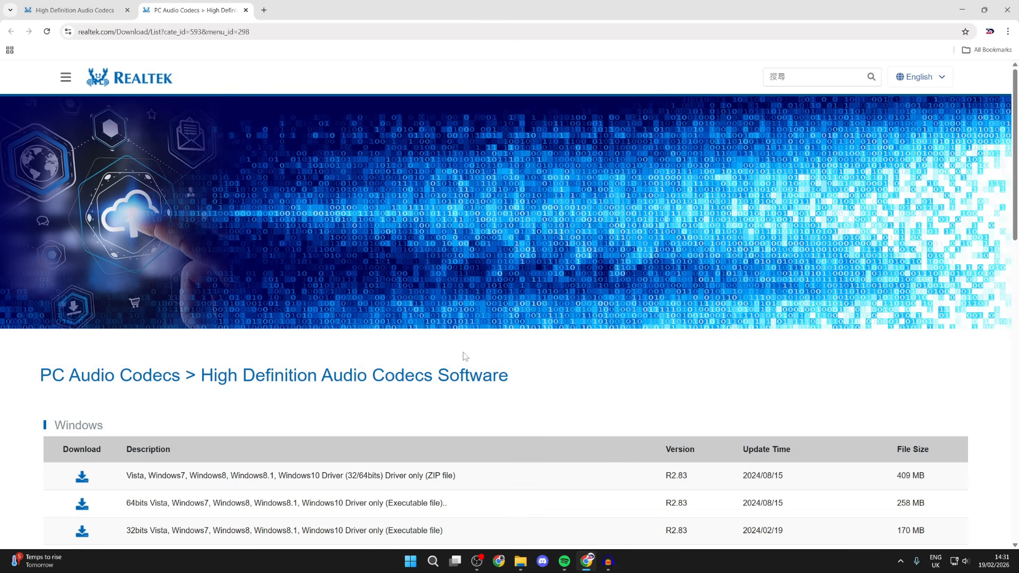
scroll(267, 272, down, 5)
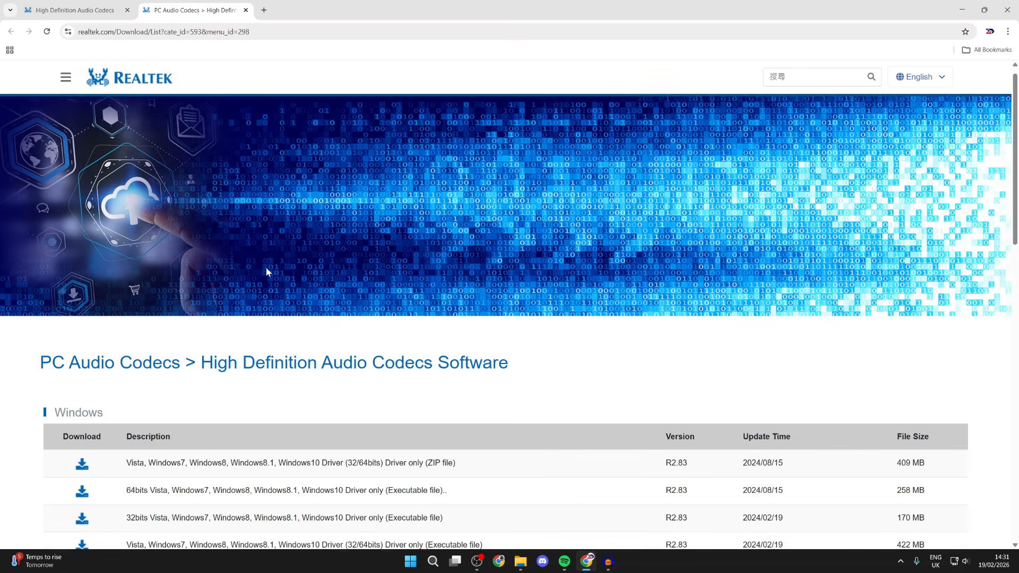
scroll(267, 265, up, 1)
scroll(267, 265, up, 1)
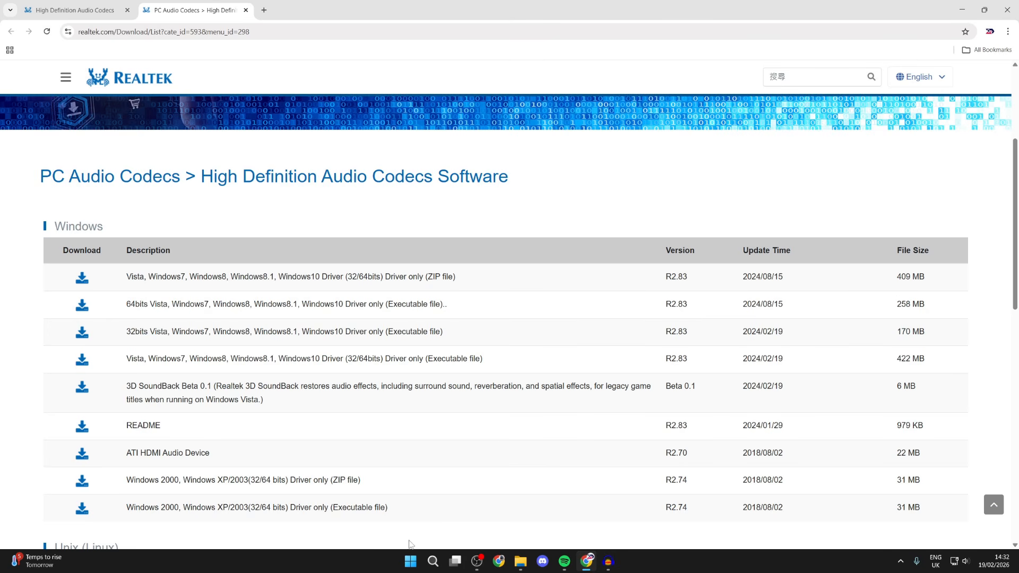
Step: Open the About your PC page in Windows Settings and check the device specifications
click(406, 564)
click(433, 561)
text(setti)
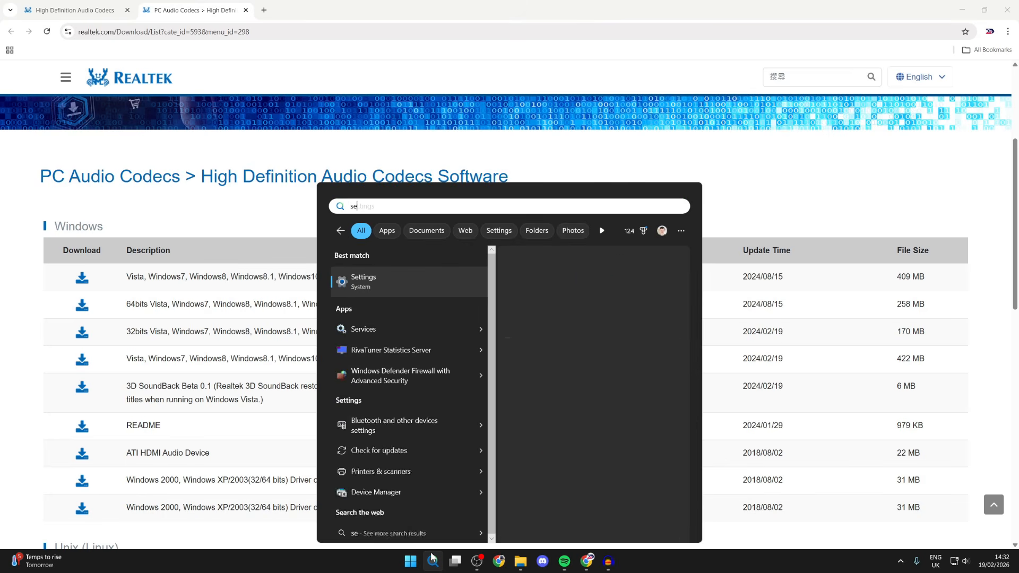
click(395, 283)
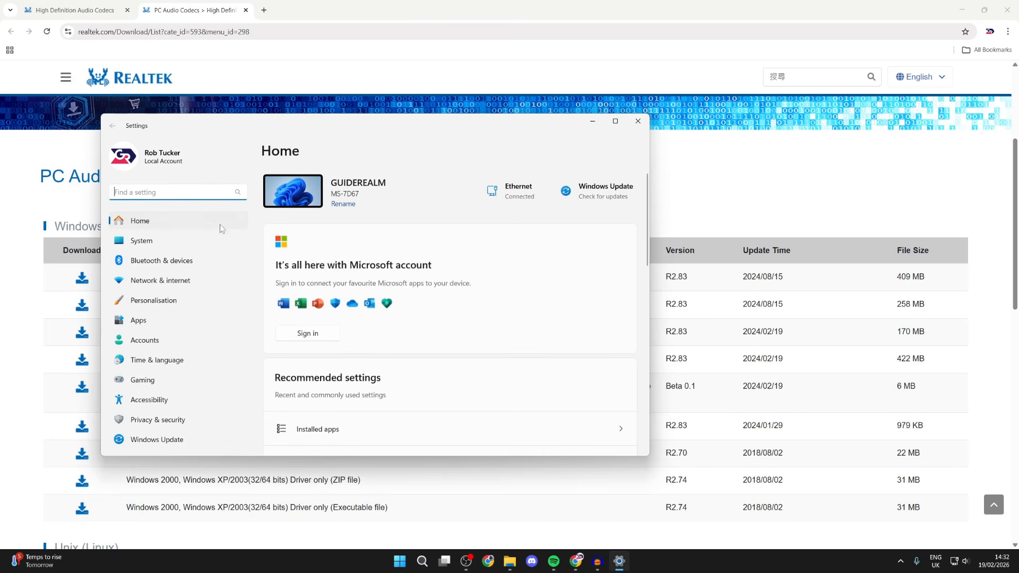
text(about)
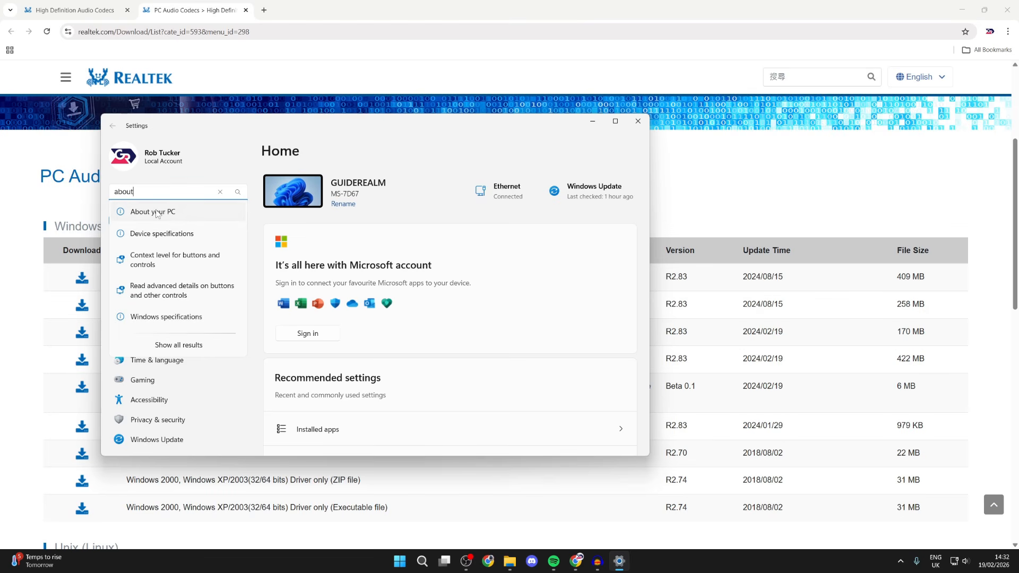
click(158, 213)
scroll(312, 262, down, 1)
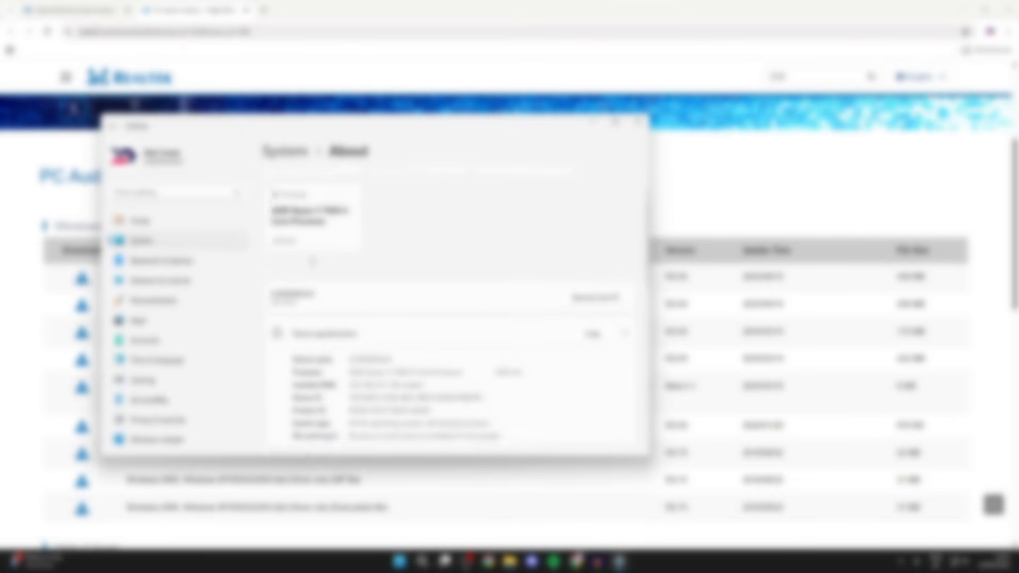
scroll(312, 263, down, 1)
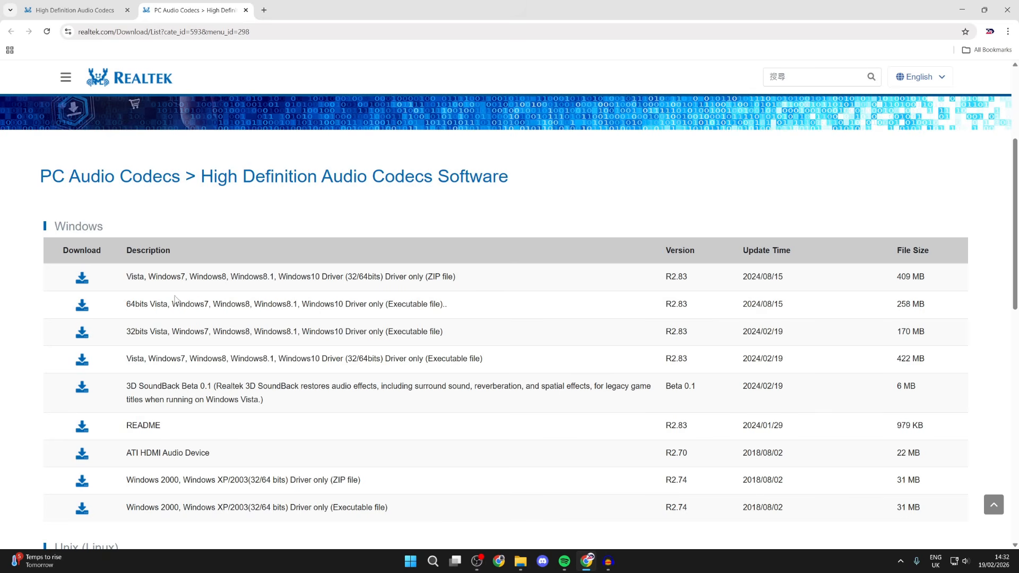
Step: Request the 64bits Vista, Windows7, Windows8, Windows8.1, Windows10 executable driver and accept the download terms
drag(447, 304, 369, 303)
drag(287, 304, 385, 304)
click(384, 304)
click(79, 308)
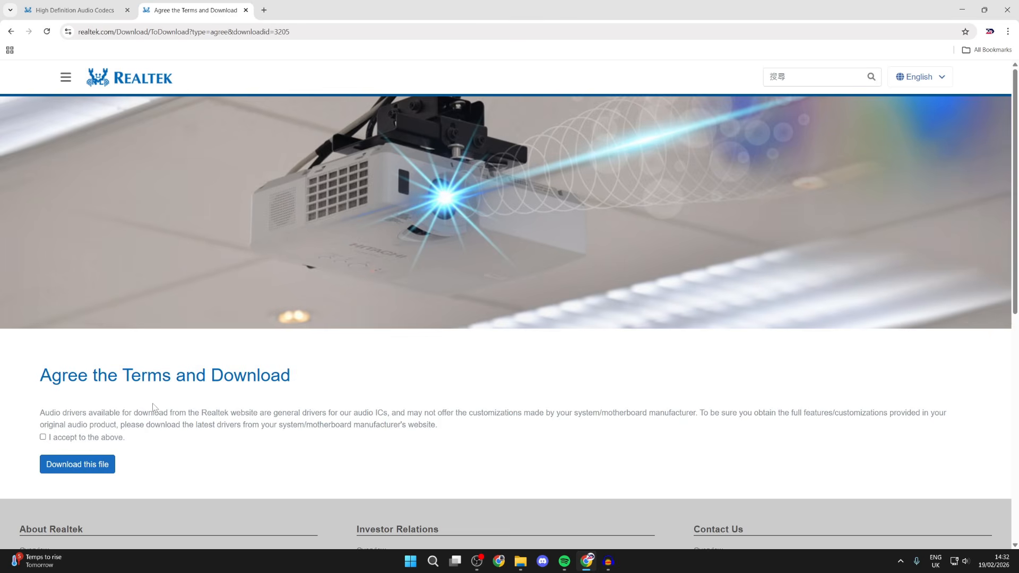
drag(271, 413, 401, 413)
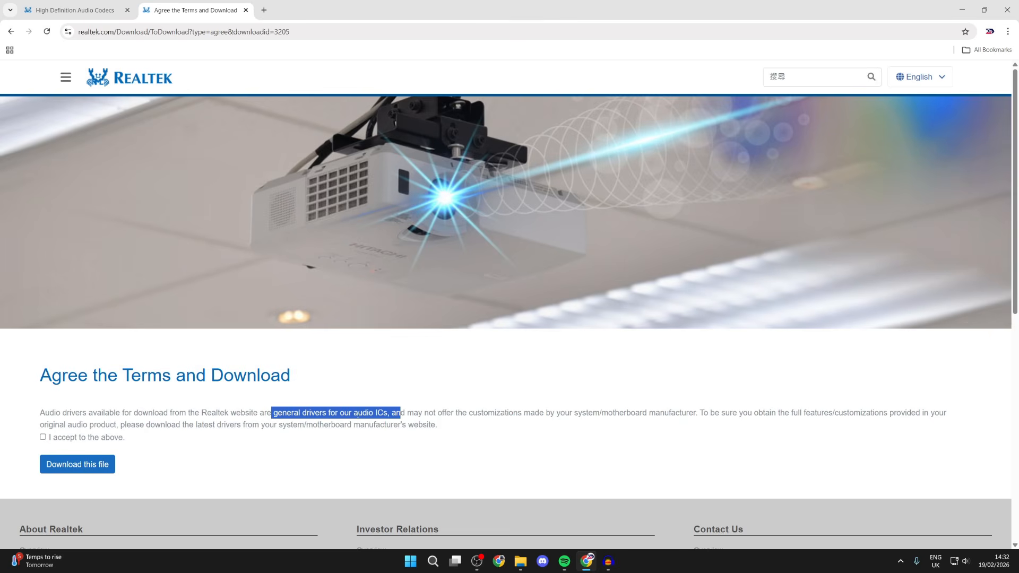
click(432, 415)
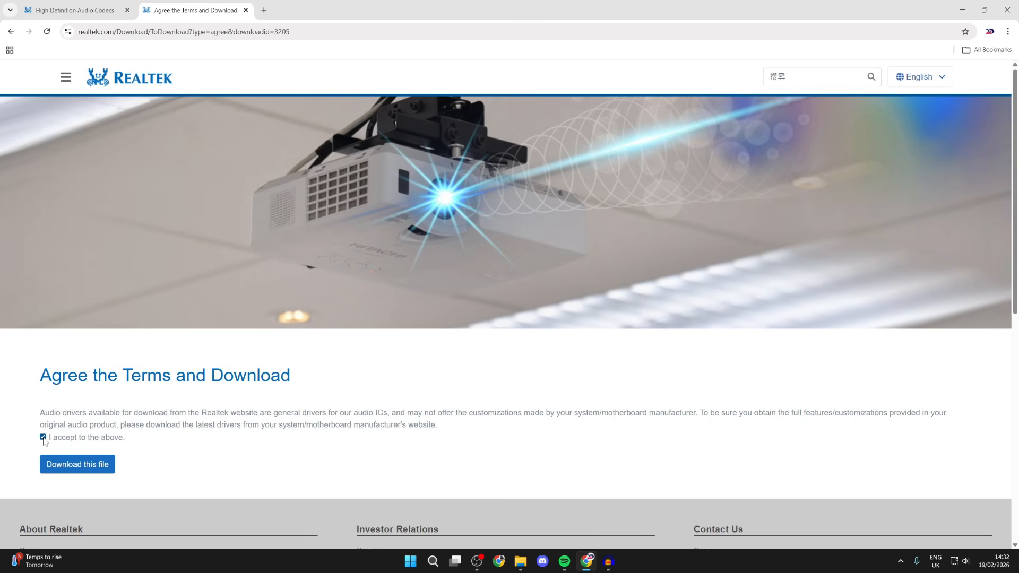
click(85, 463)
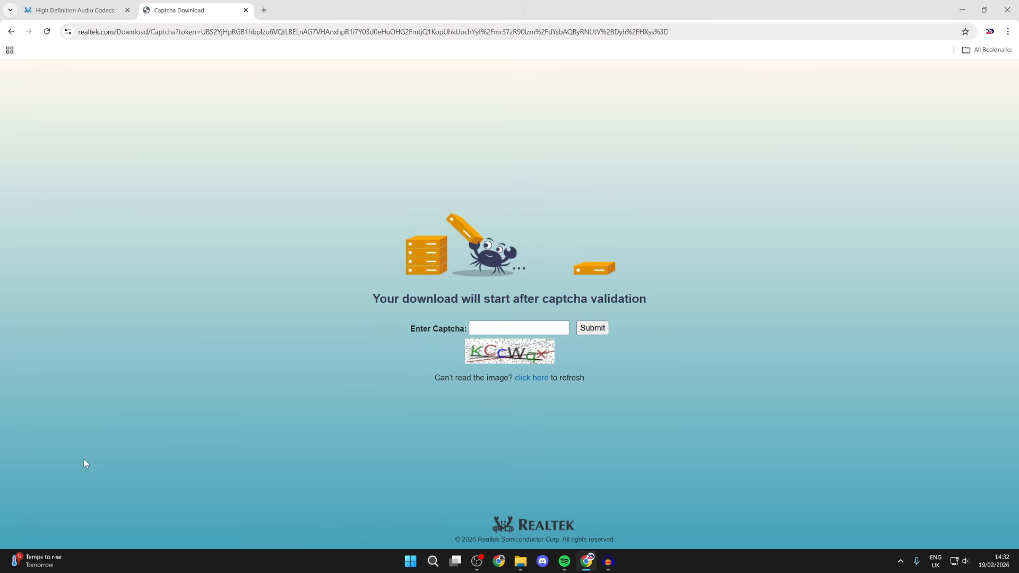
Step: Submit the captcha verification code and allow the unverified download of 64bit_Win7_Win8_Win81_Win10_R283.exe
click(506, 332)
text(KCCWqx)
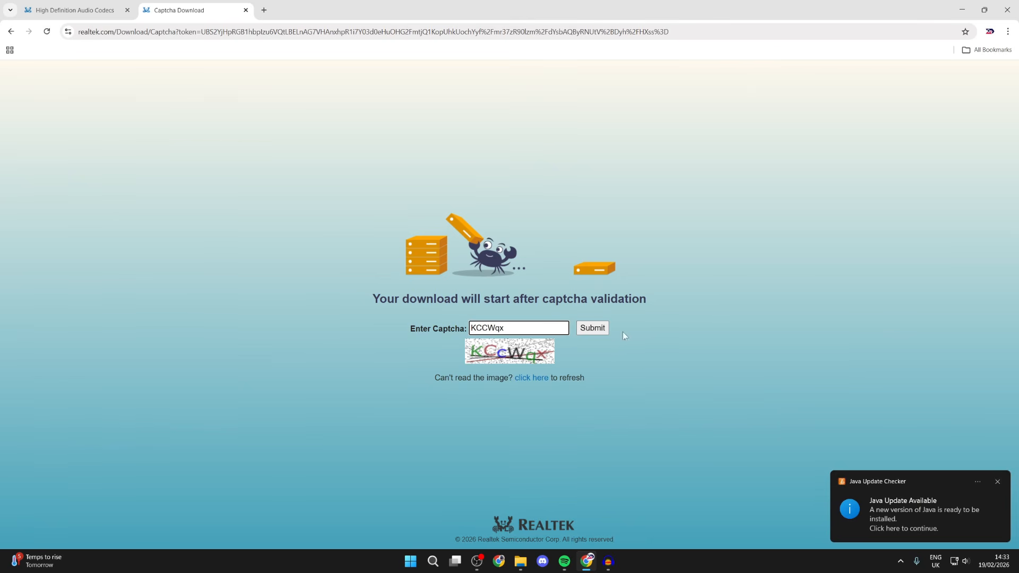
click(589, 331)
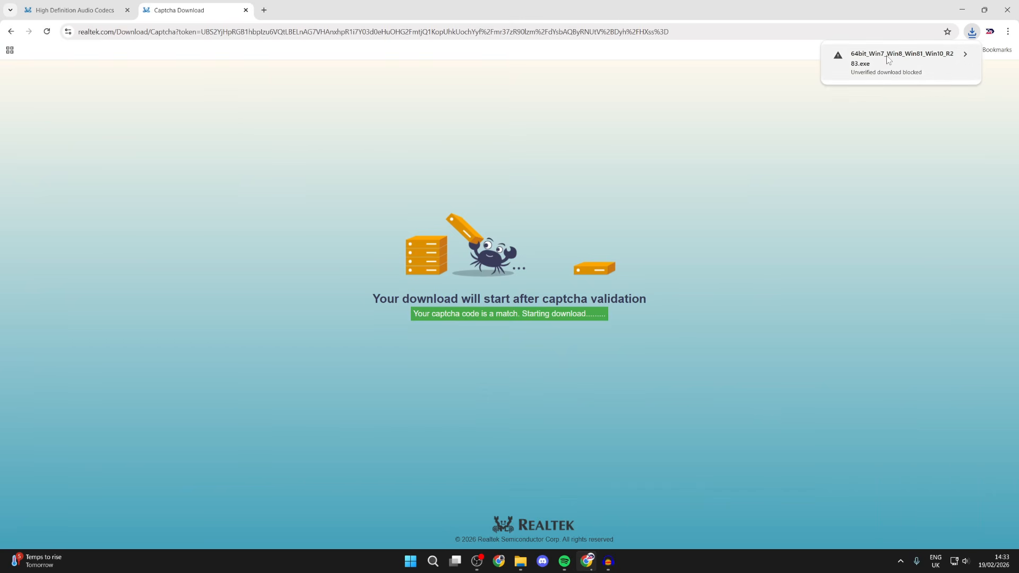
click(889, 57)
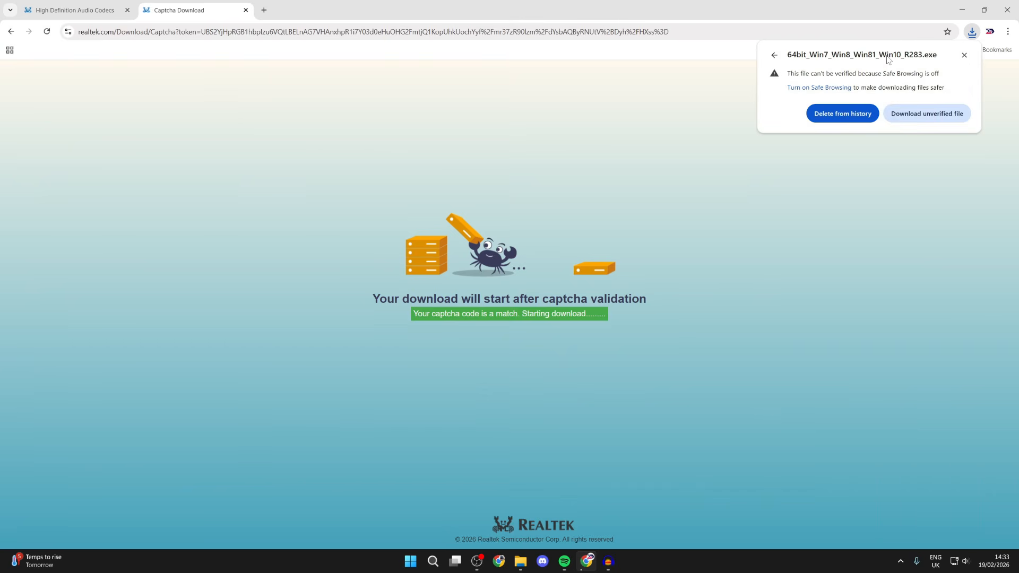
click(943, 114)
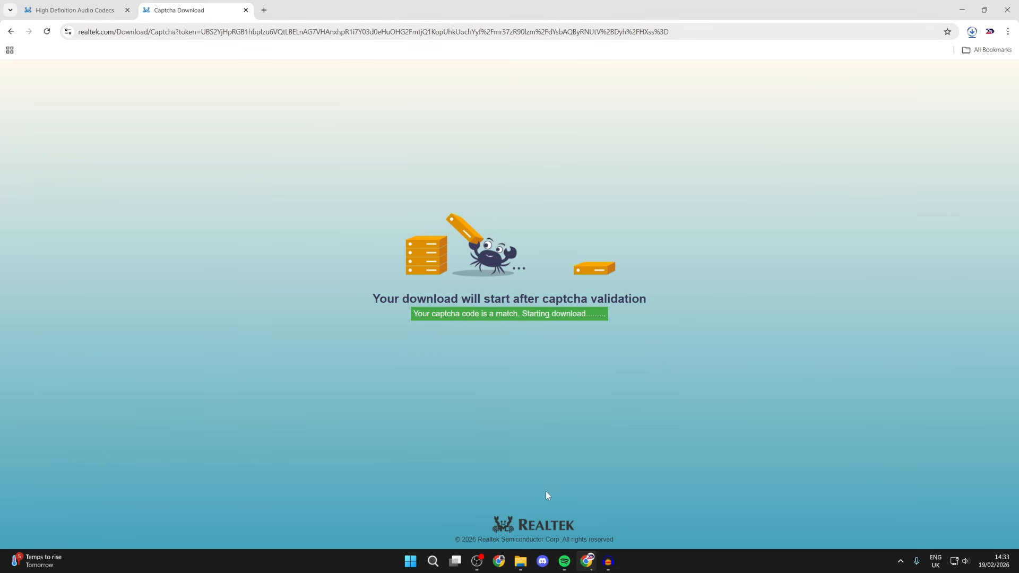
Step: Bring up File Explorer's pinned locations to find the Downloads folder, and dismiss the list
right_click(521, 569)
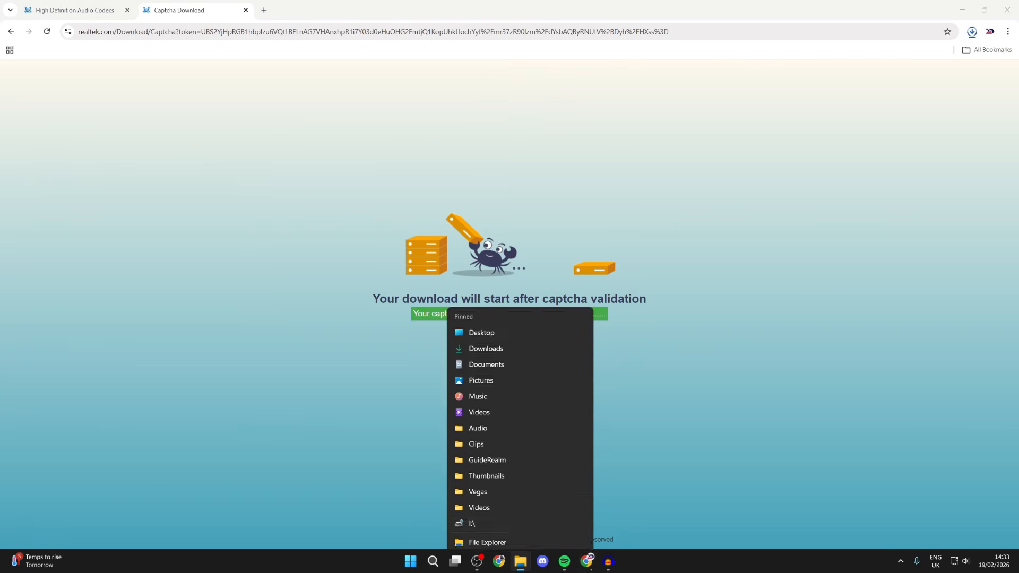
click(512, 310)
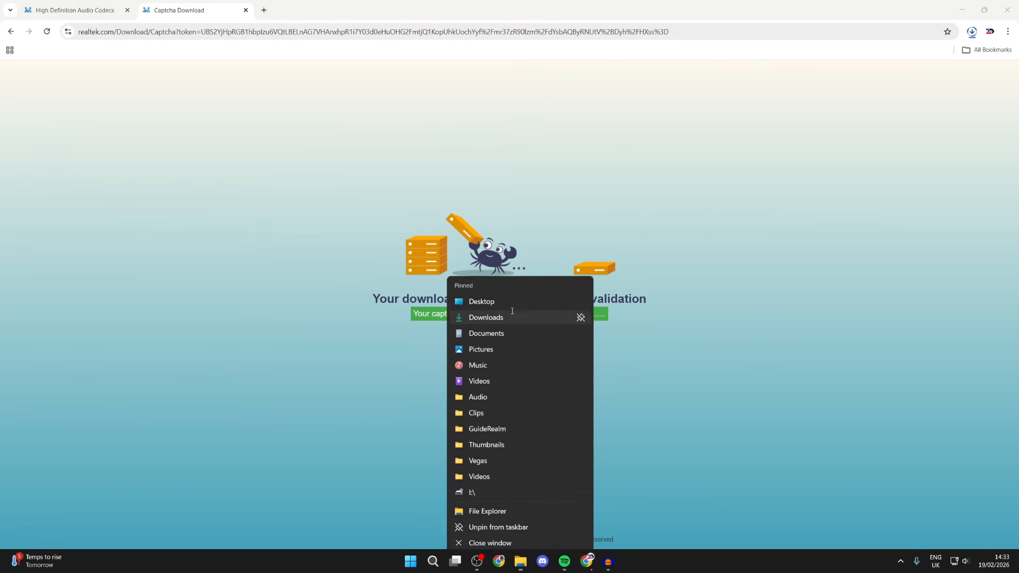
click(182, 303)
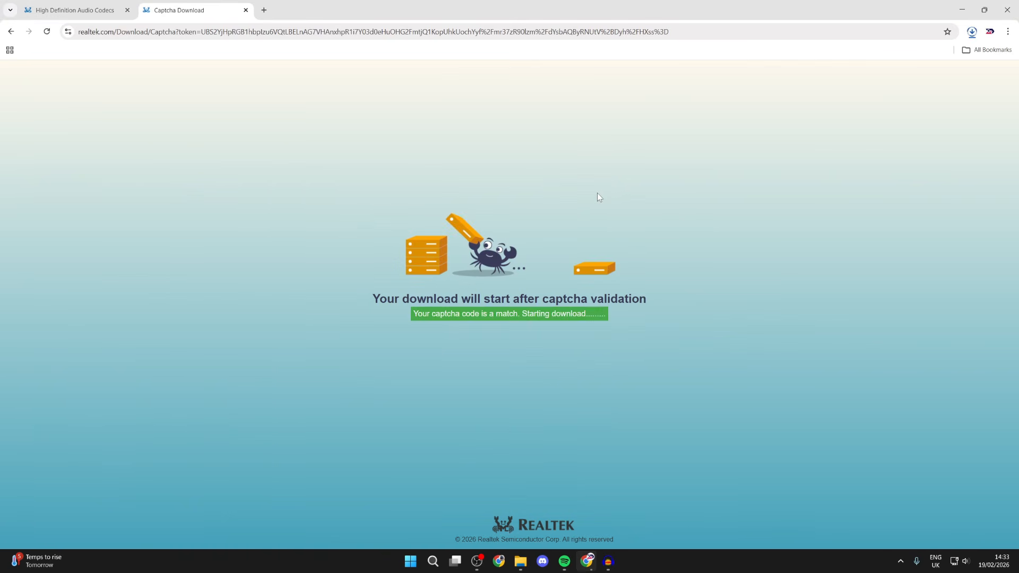
Step: Show the Windows power options that include Restart, and close them without choosing one
click(409, 559)
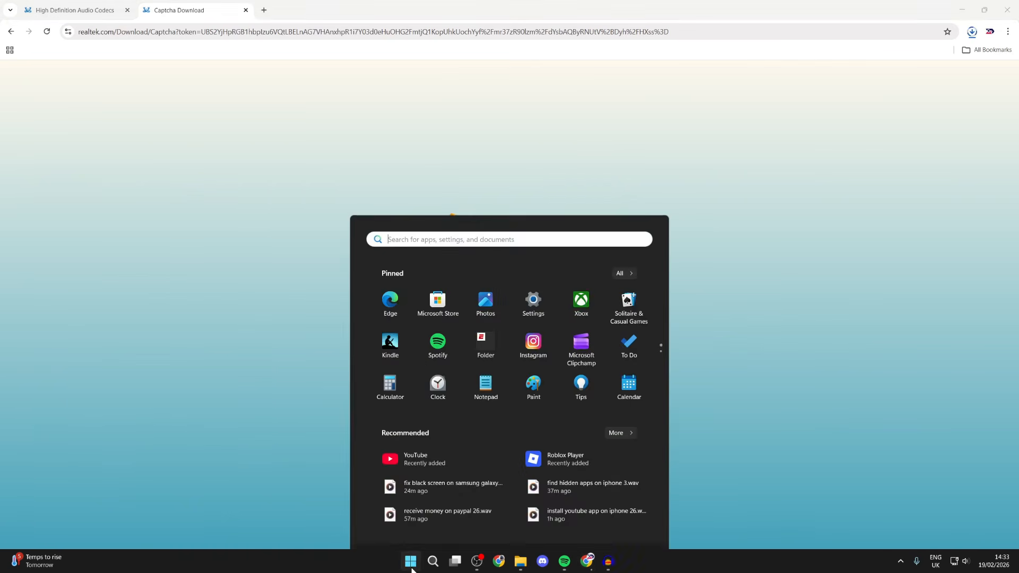
click(632, 526)
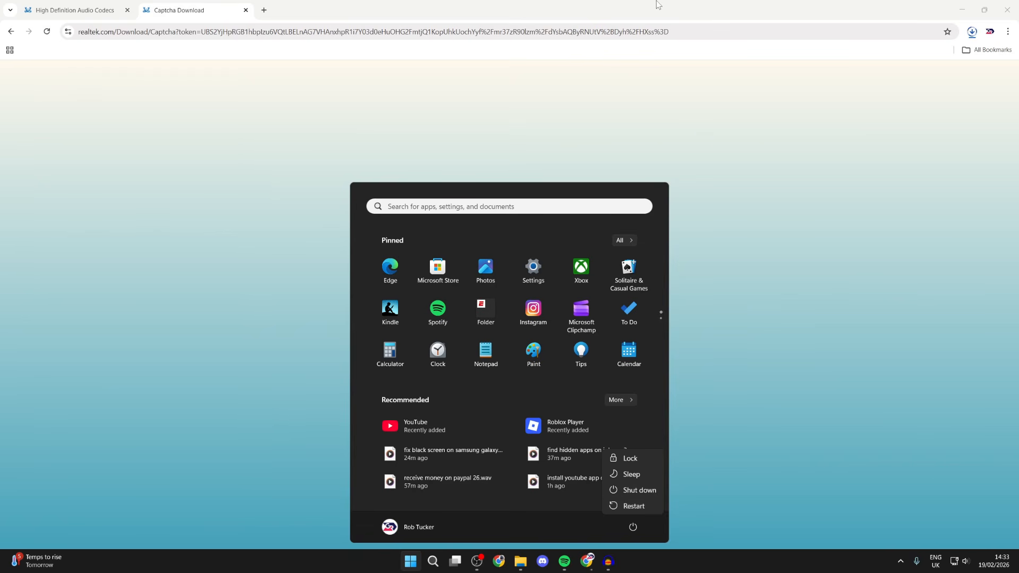
key(Escape)
key(Escape)
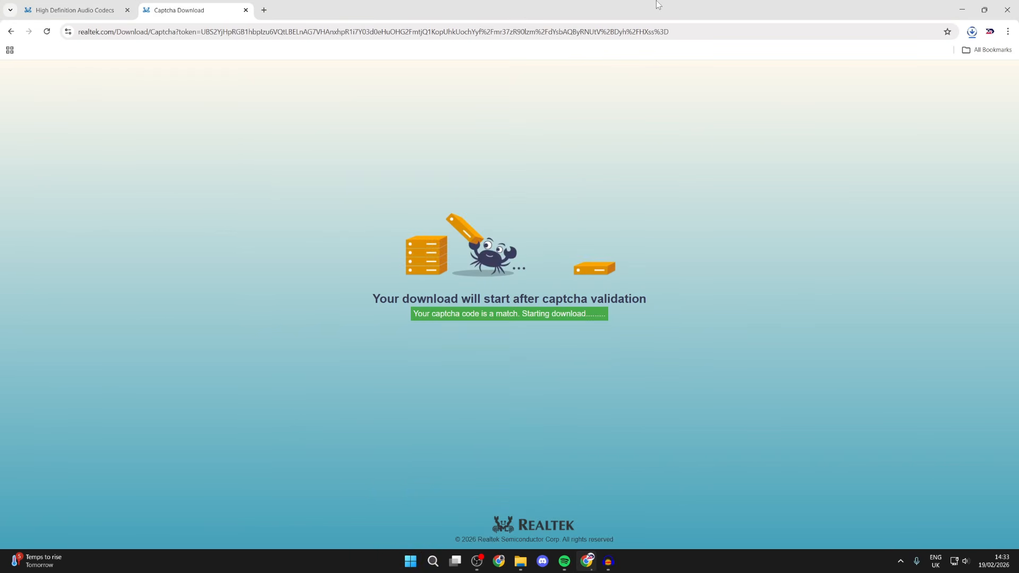